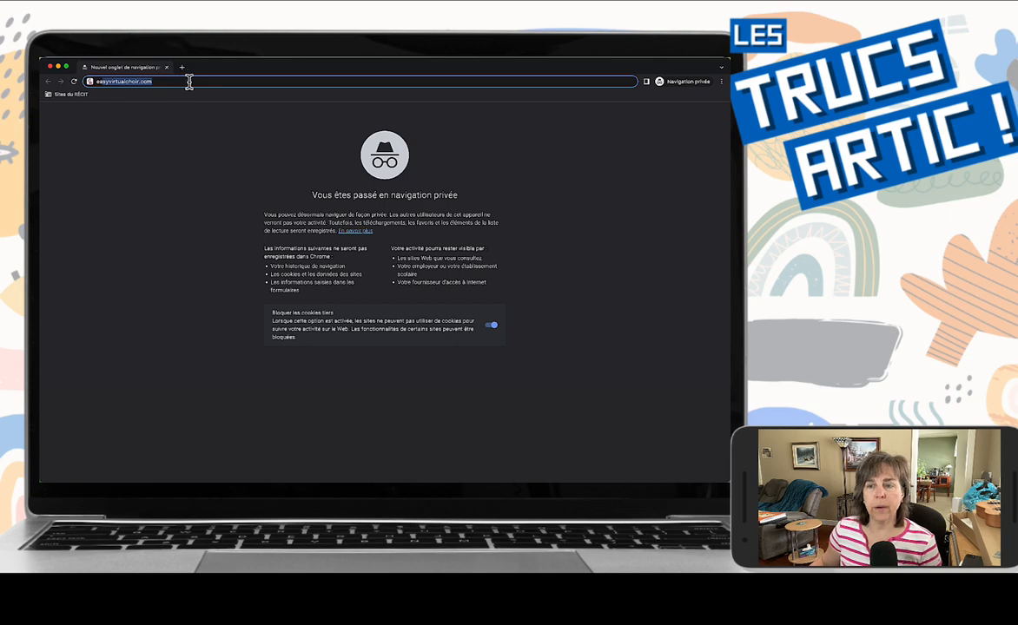
# Step: Go to easyvirtualchoir.com and choose Français as the site language
pyautogui.press('Return')
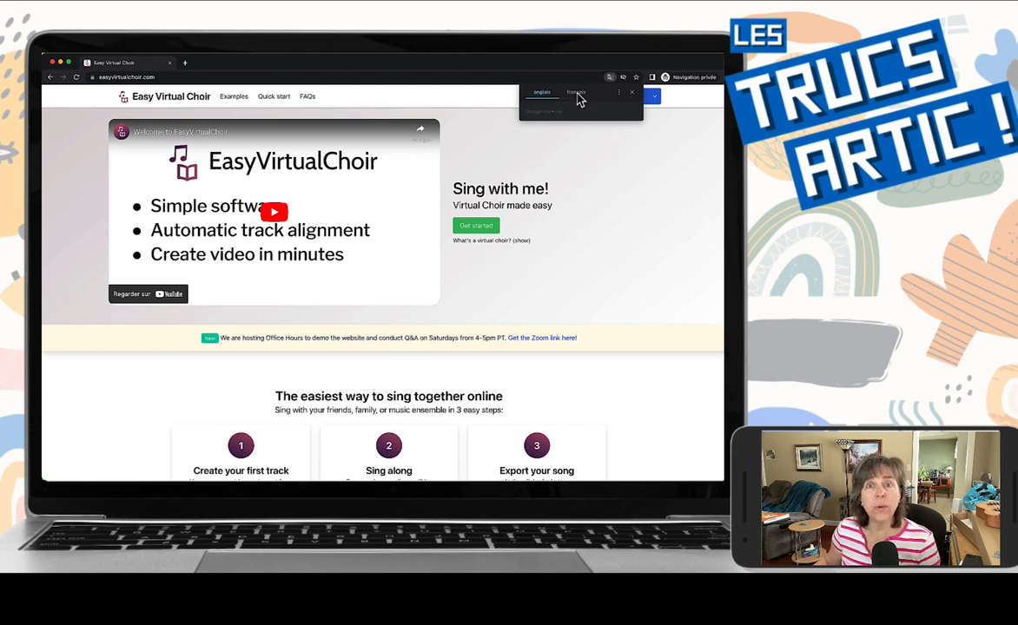
pyautogui.click(684, 152)
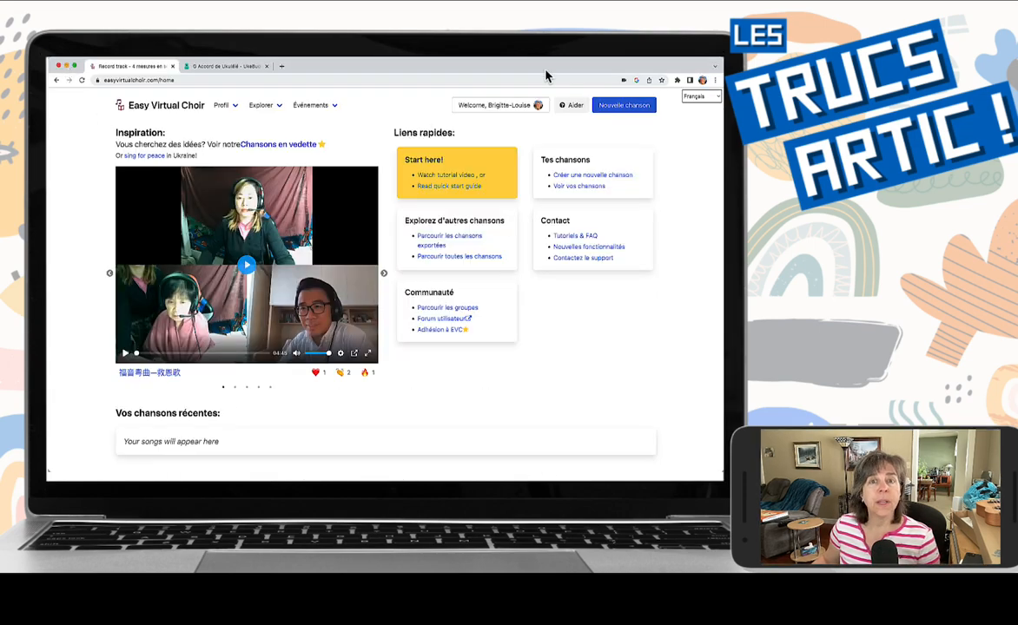
pyautogui.moveTo(489, 117)
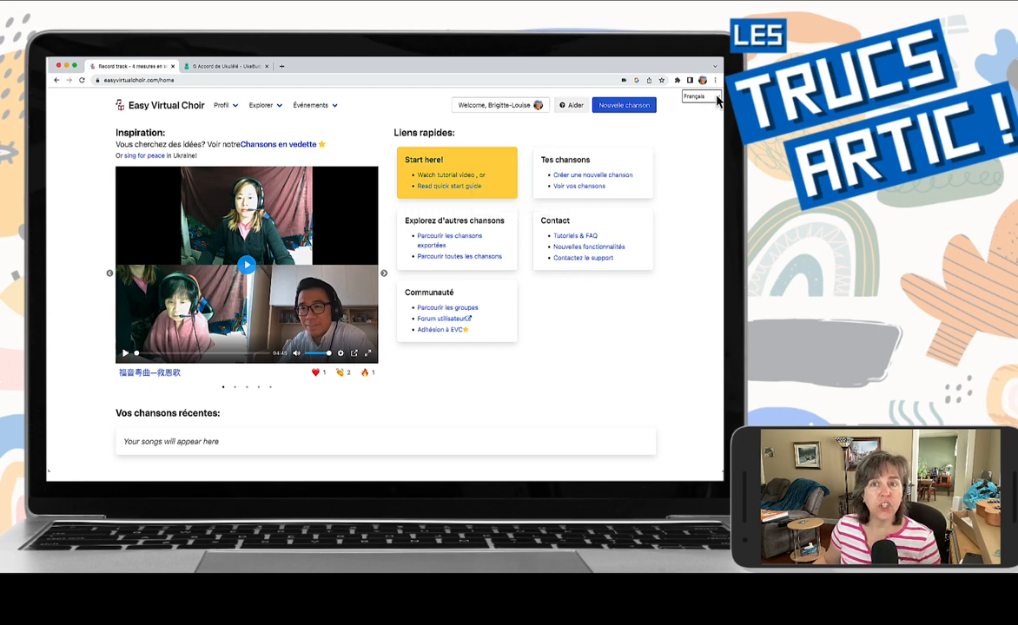
pyautogui.click(714, 96)
pyautogui.click(714, 97)
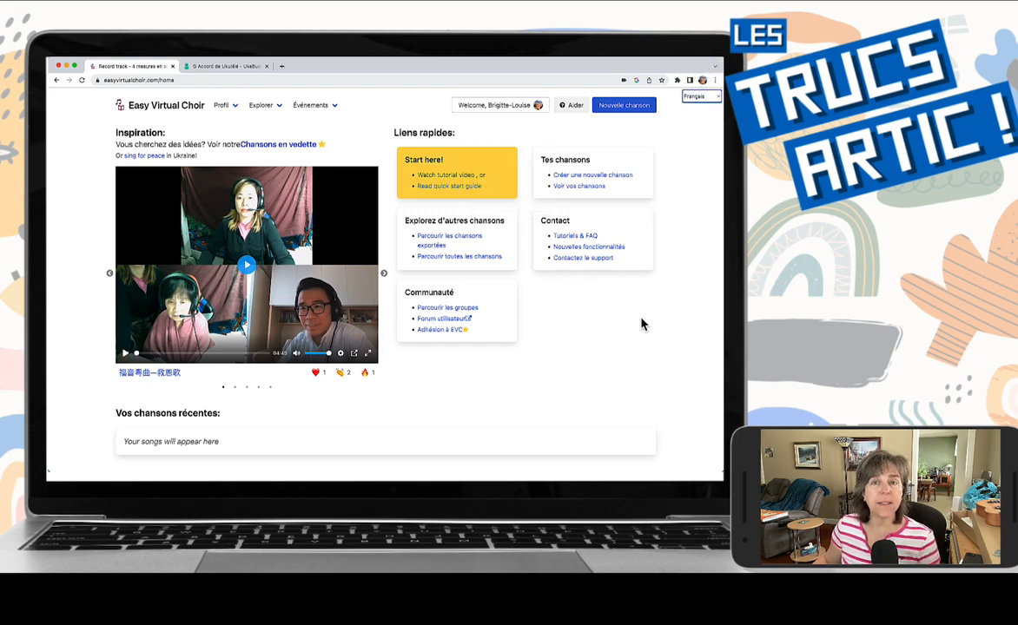
# Step: Create a new song titled "4 mesures en sol majeur du RÉCIT ARTS", keeping the default visibility and social options
pyautogui.click(620, 106)
pyautogui.click(279, 173)
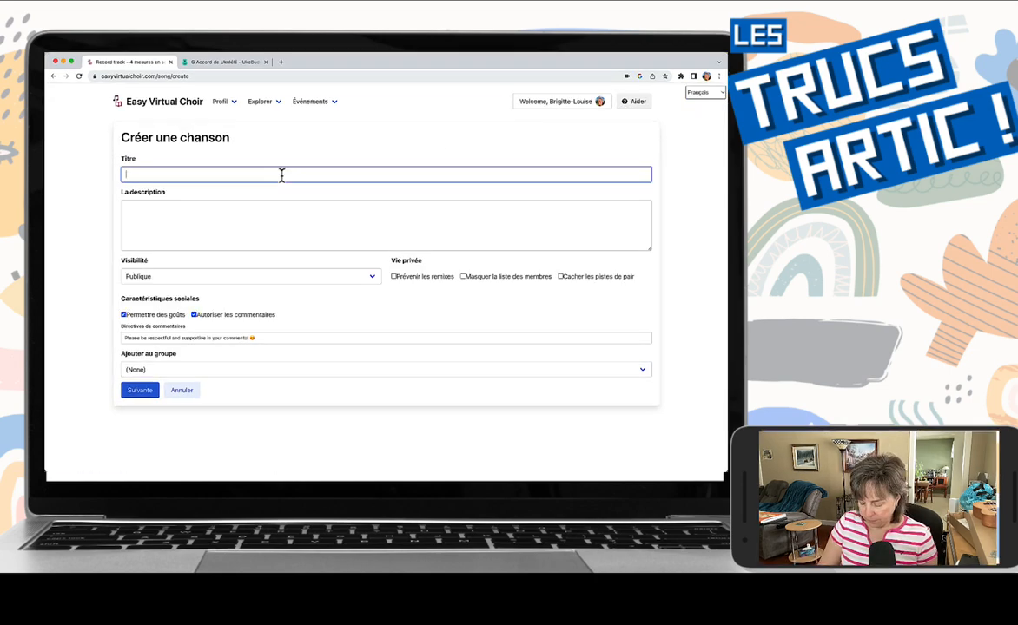
pyautogui.write('4 mesures en sol ma')
pyautogui.write('jeur dur EC')
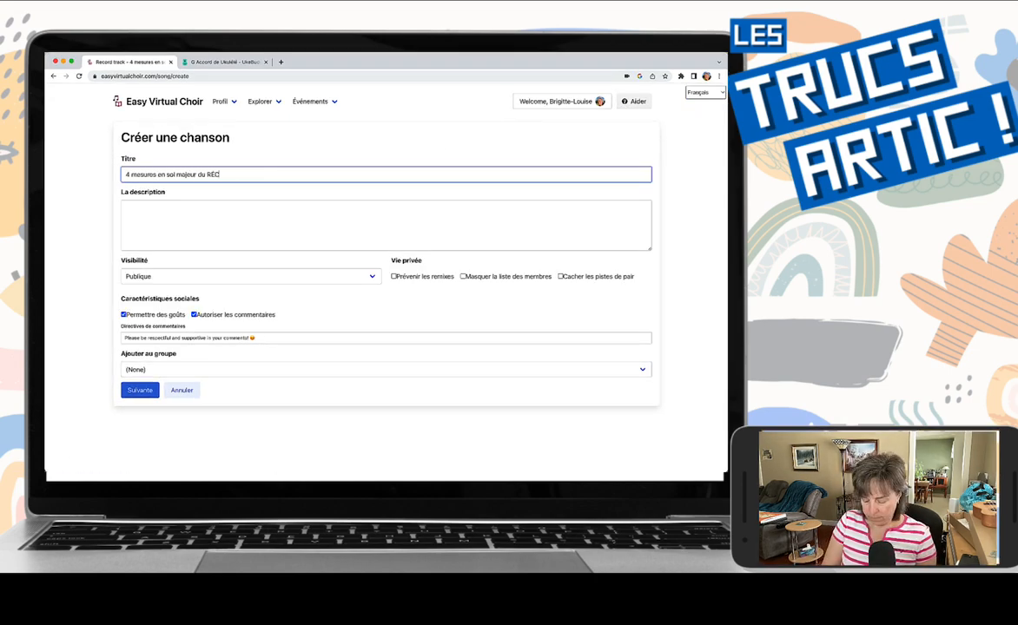
pyautogui.write('IT ARTS')
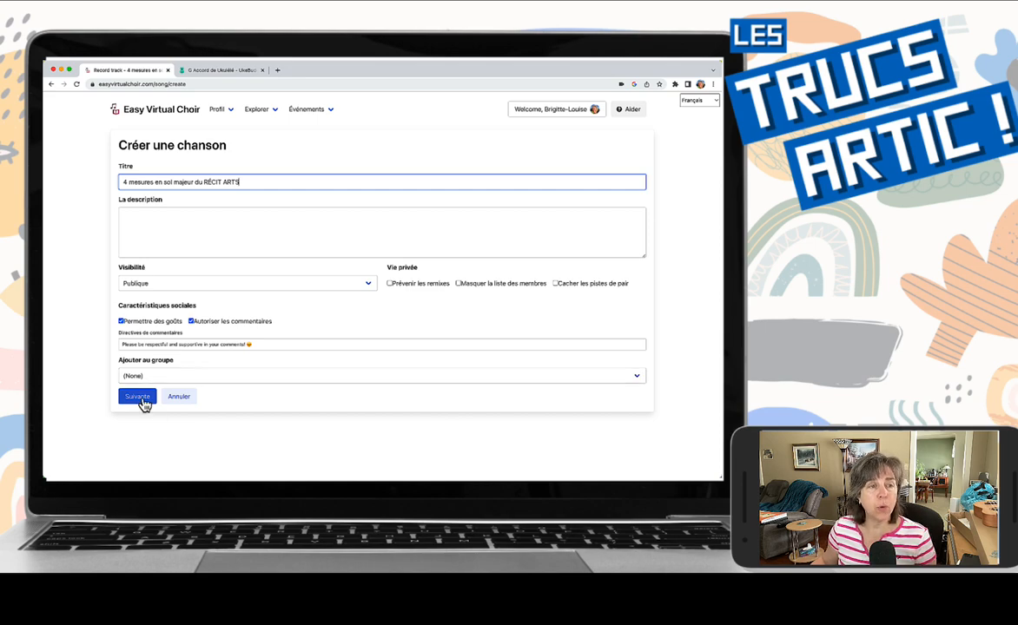
pyautogui.click(138, 399)
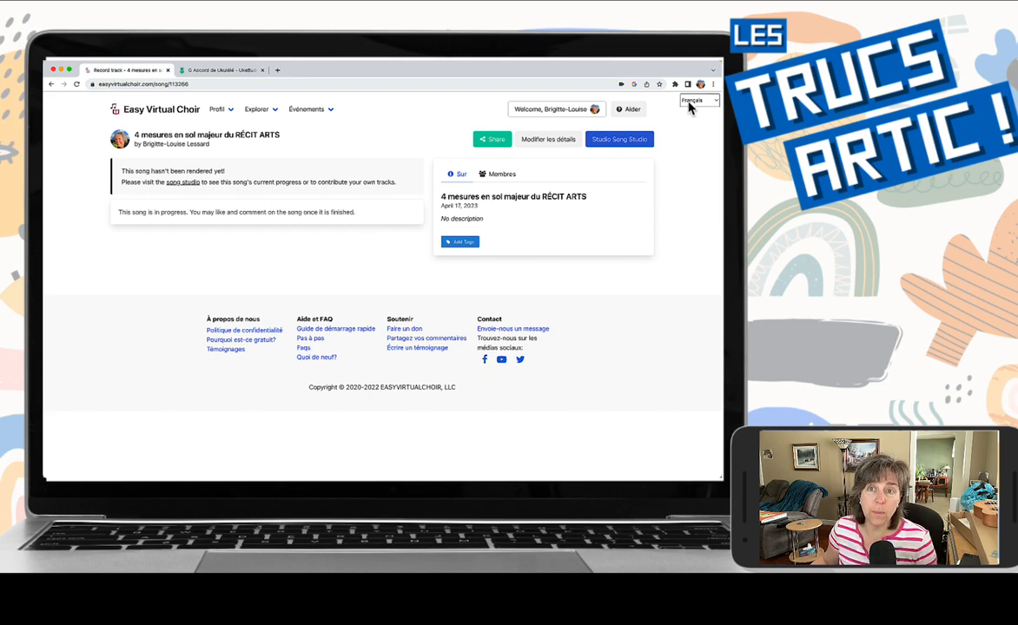
# Step: Open the song's studio and upload "virtualchoir - 2023-04-17 08.47.mp3" as the first track
pyautogui.click(619, 139)
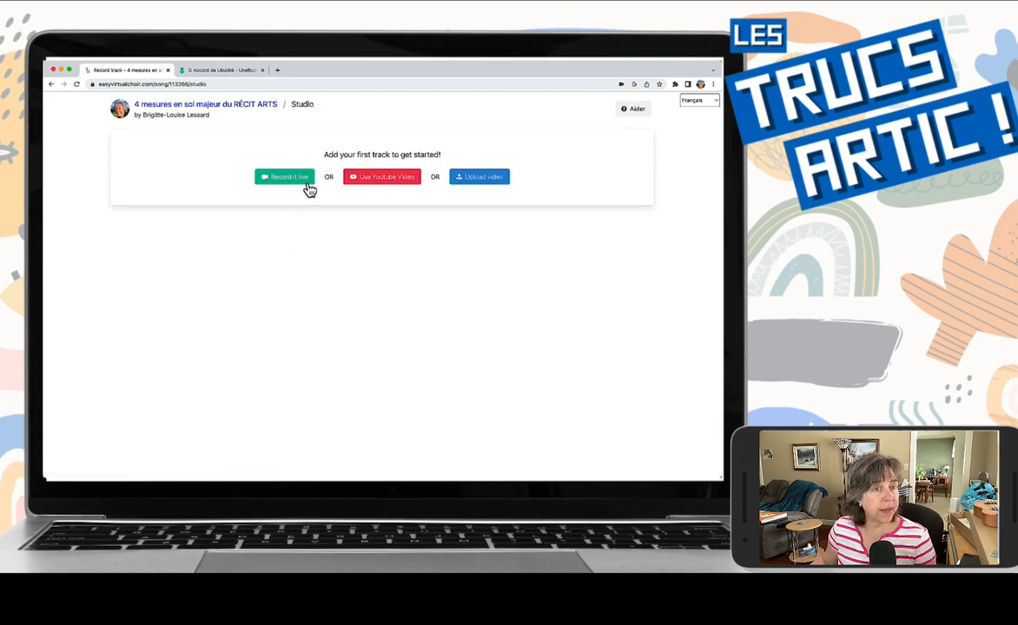
pyautogui.click(482, 185)
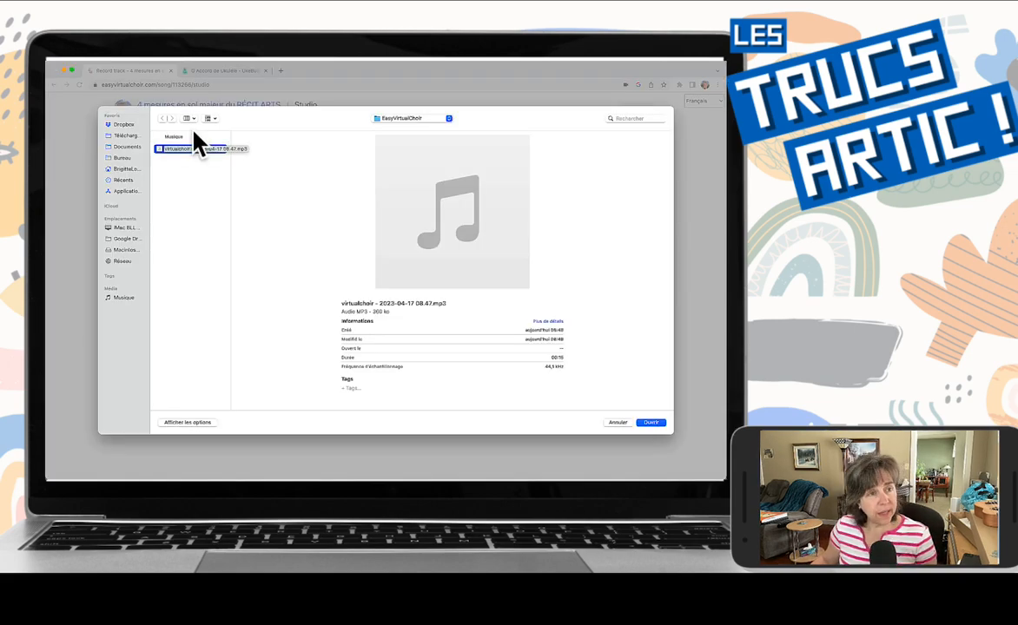
pyautogui.click(651, 424)
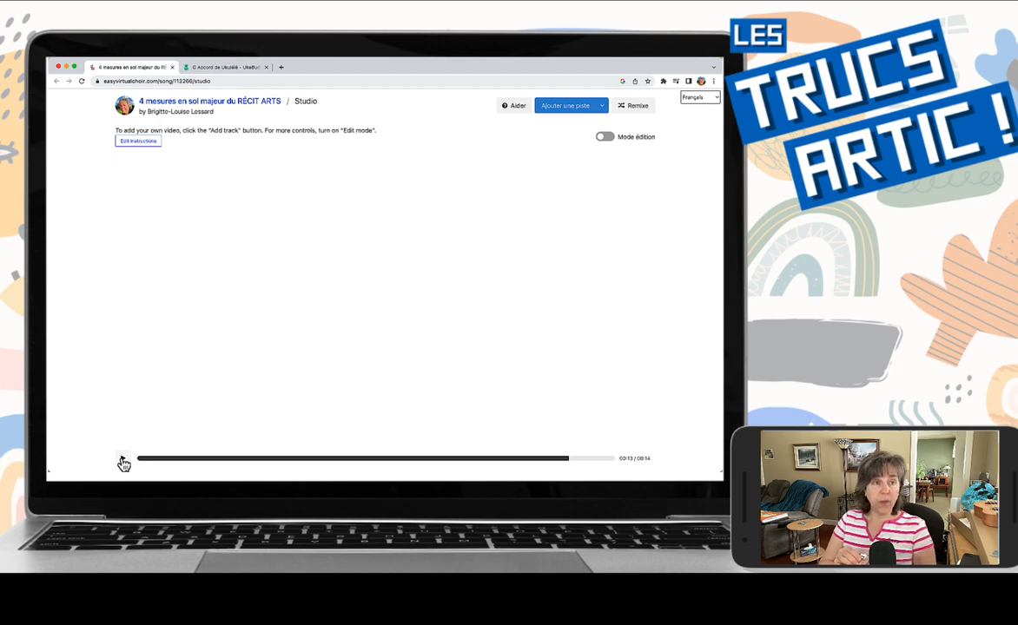
# Step: Record a live ukulele track along with Track 1, preview it and add it to the song
pyautogui.click(600, 105)
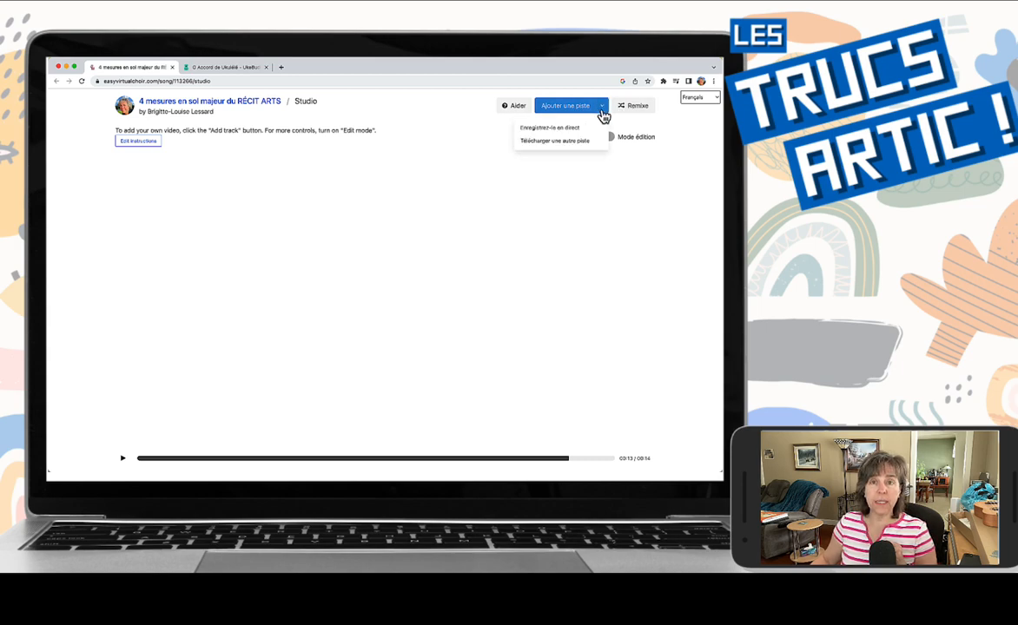
pyautogui.click(598, 129)
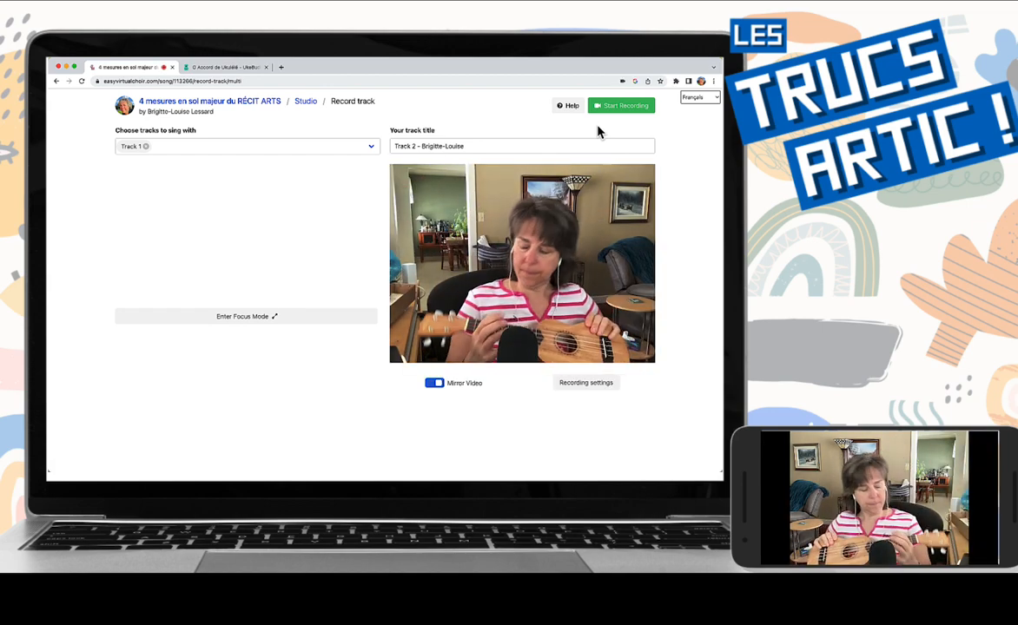
pyautogui.click(611, 108)
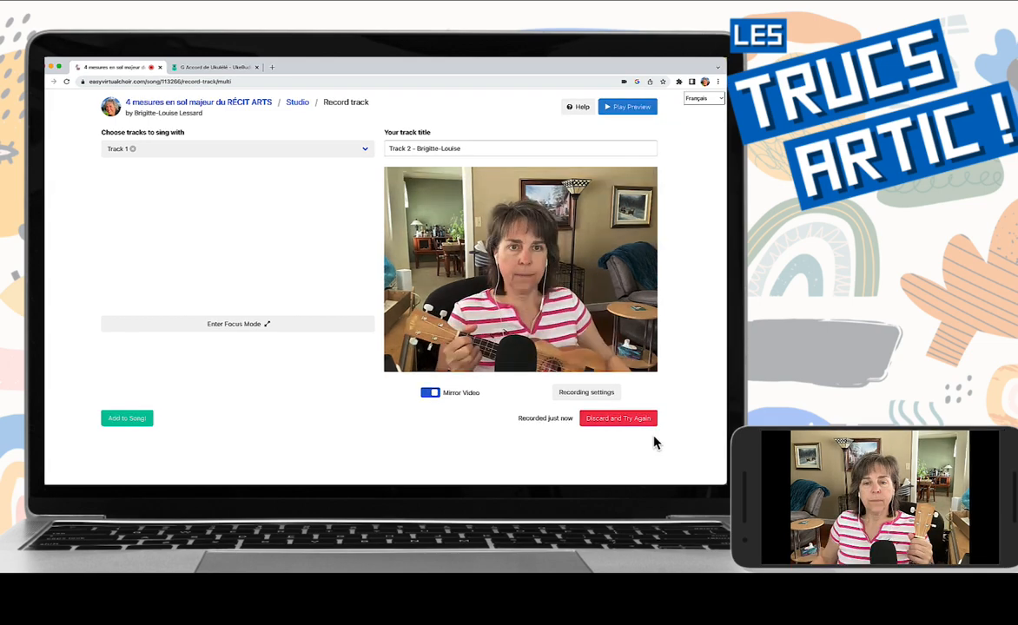
pyautogui.click(630, 108)
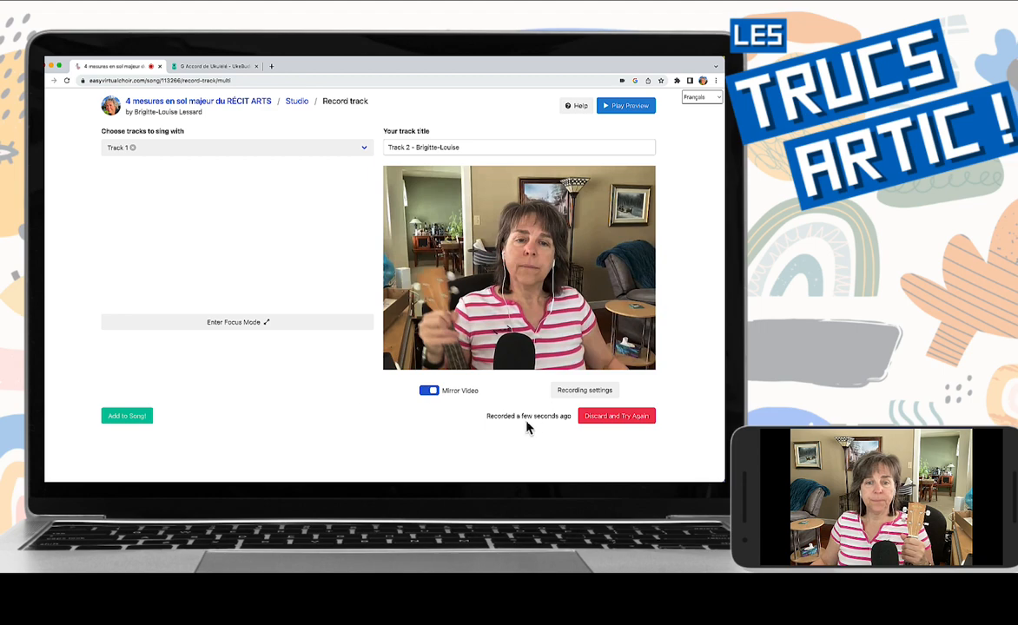
pyautogui.click(130, 419)
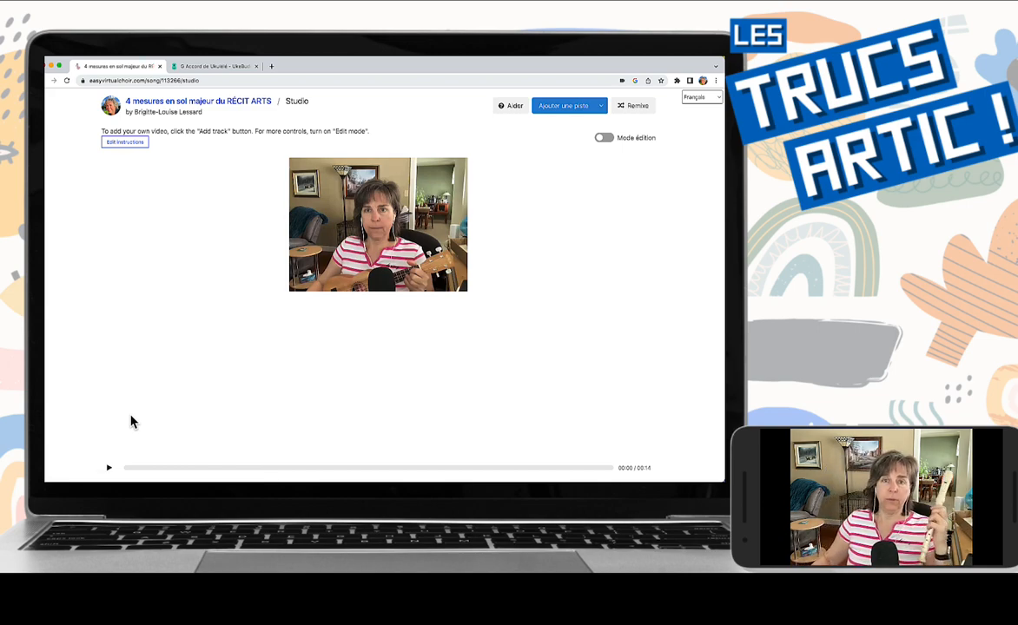
# Step: Review the recording settings for a new live track, then record a recorder part over Track 1 and add it to the song
pyautogui.click(601, 106)
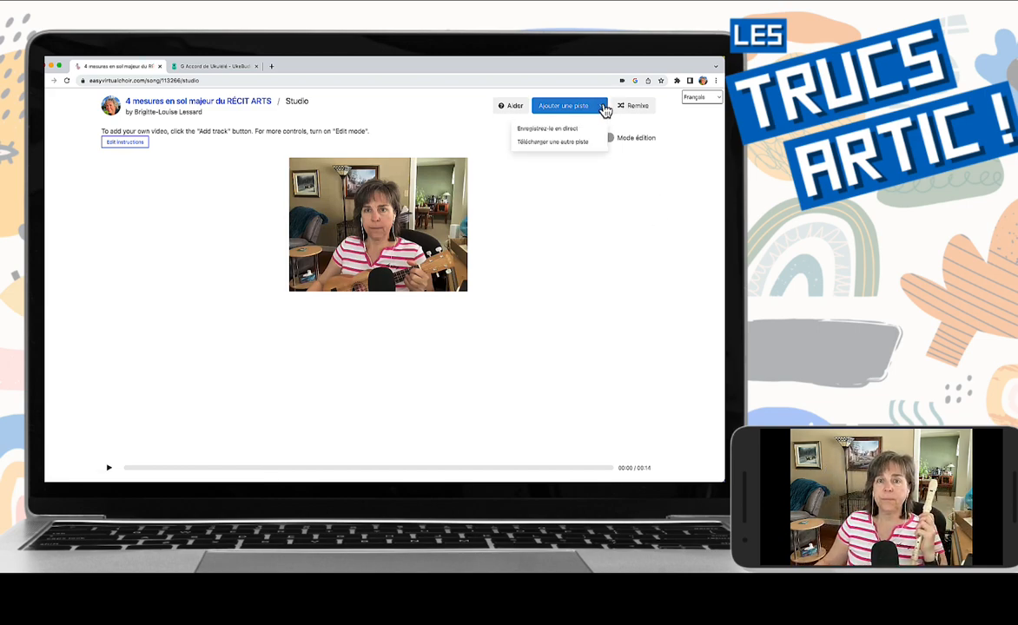
pyautogui.click(602, 128)
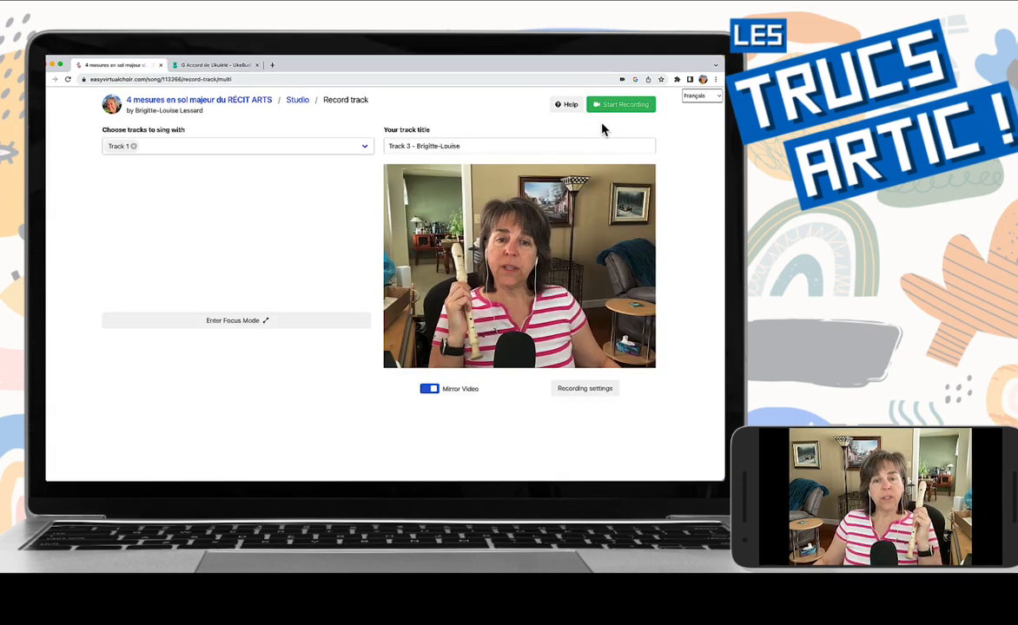
pyautogui.click(603, 395)
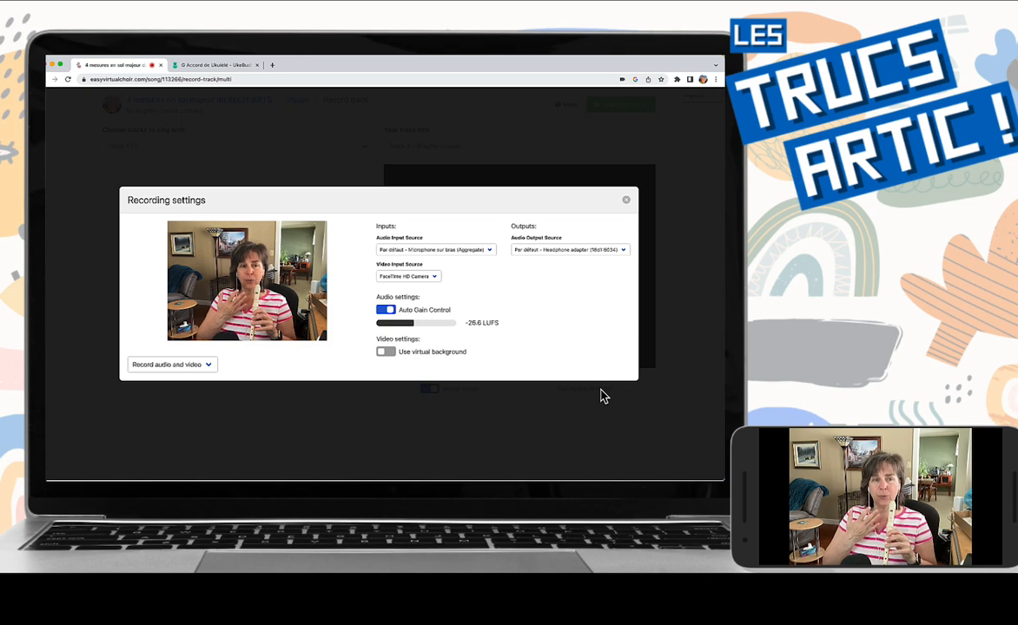
pyautogui.click(625, 107)
pyautogui.click(625, 106)
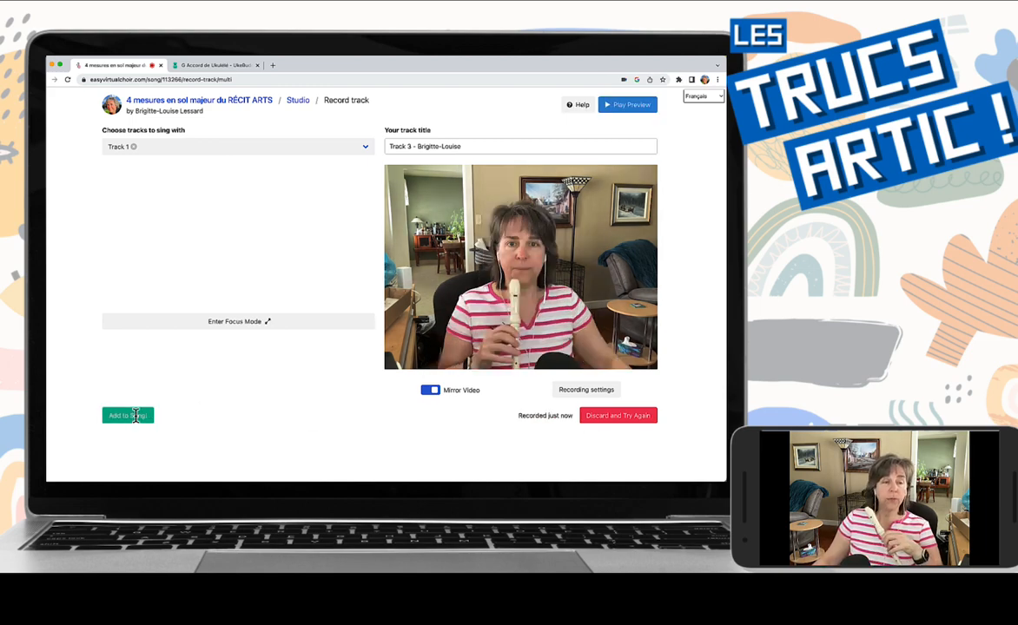
pyautogui.click(135, 419)
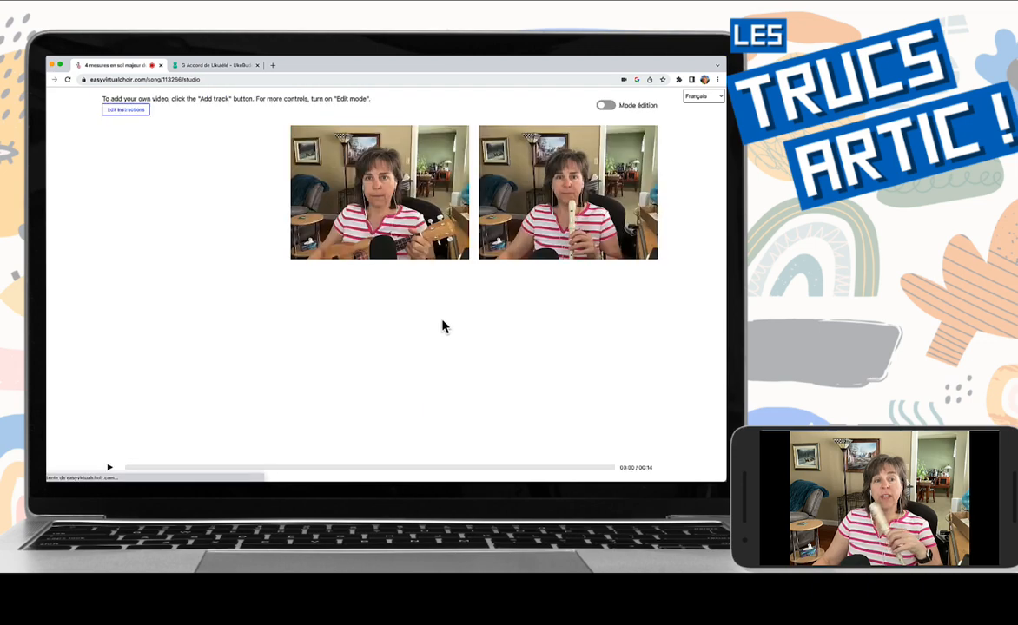
# Step: Record two more live recorder tracks along with Track 1 and add each one to the song
pyautogui.click(604, 105)
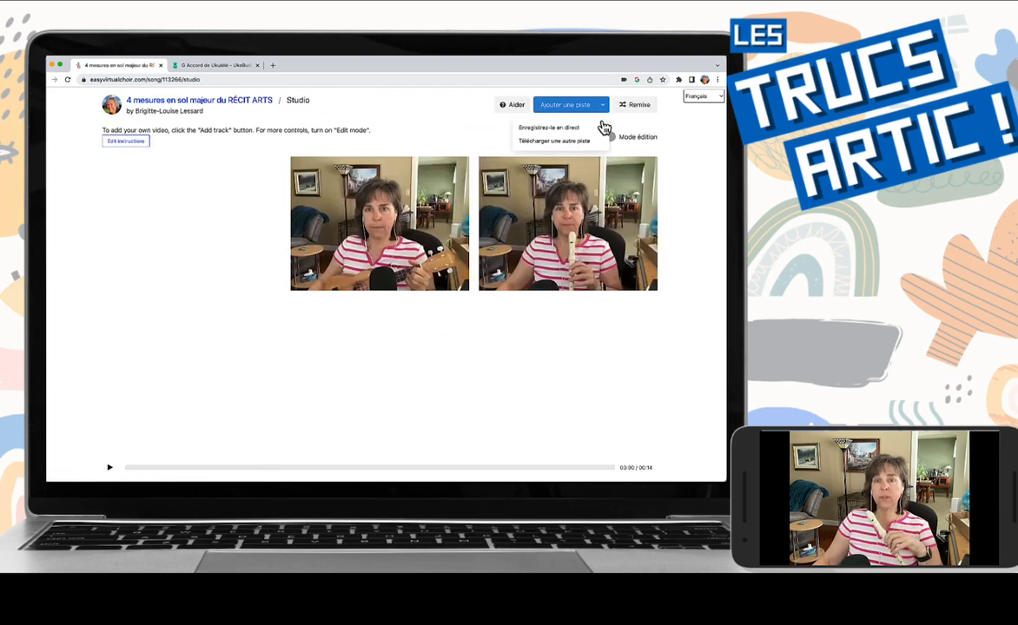
pyautogui.click(597, 129)
pyautogui.click(624, 105)
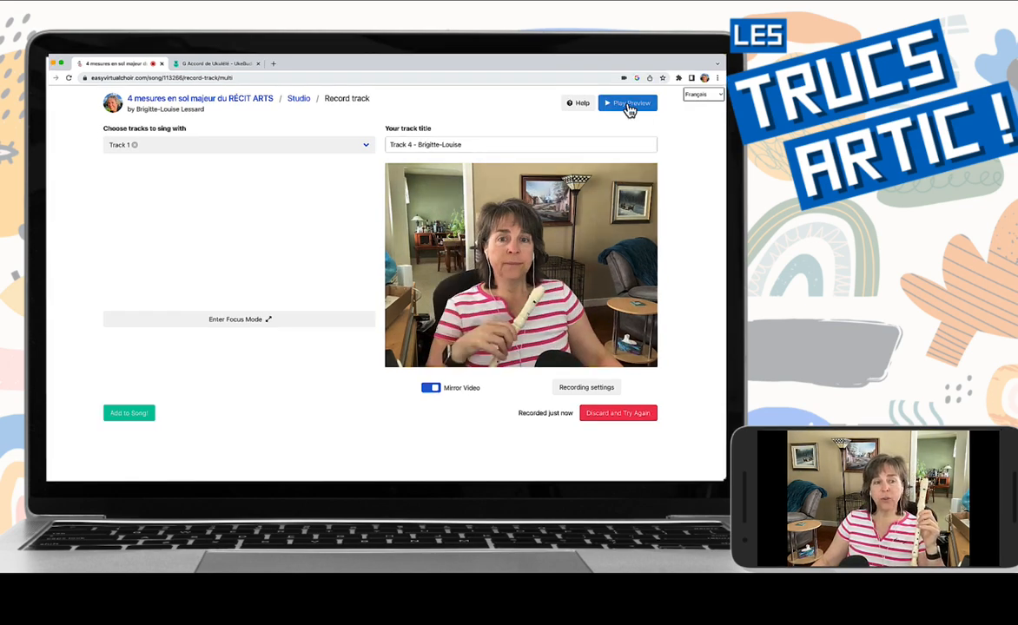
pyautogui.click(126, 414)
pyautogui.click(602, 102)
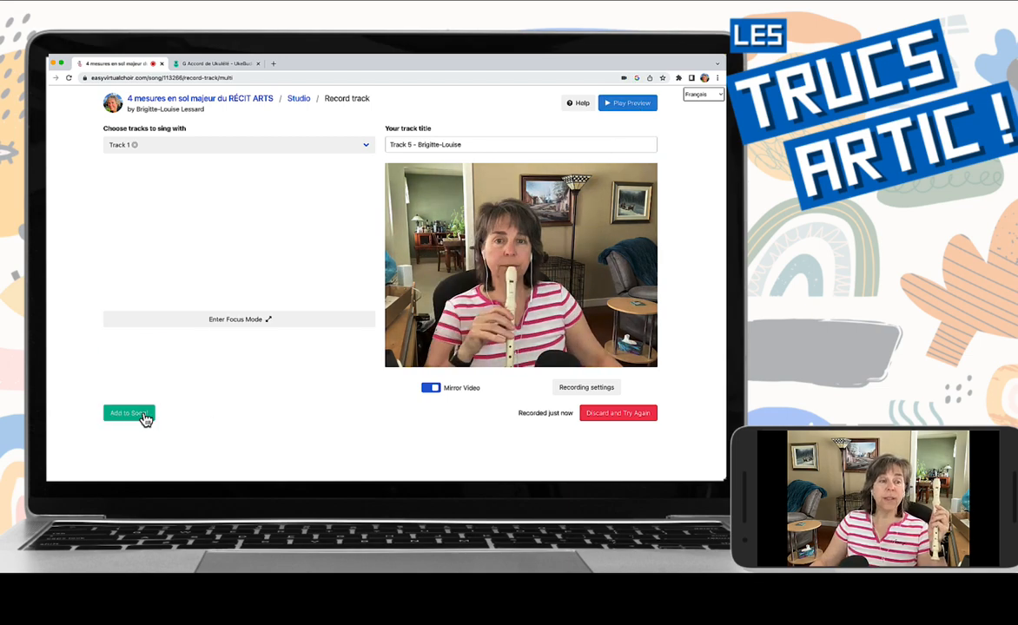
pyautogui.click(144, 417)
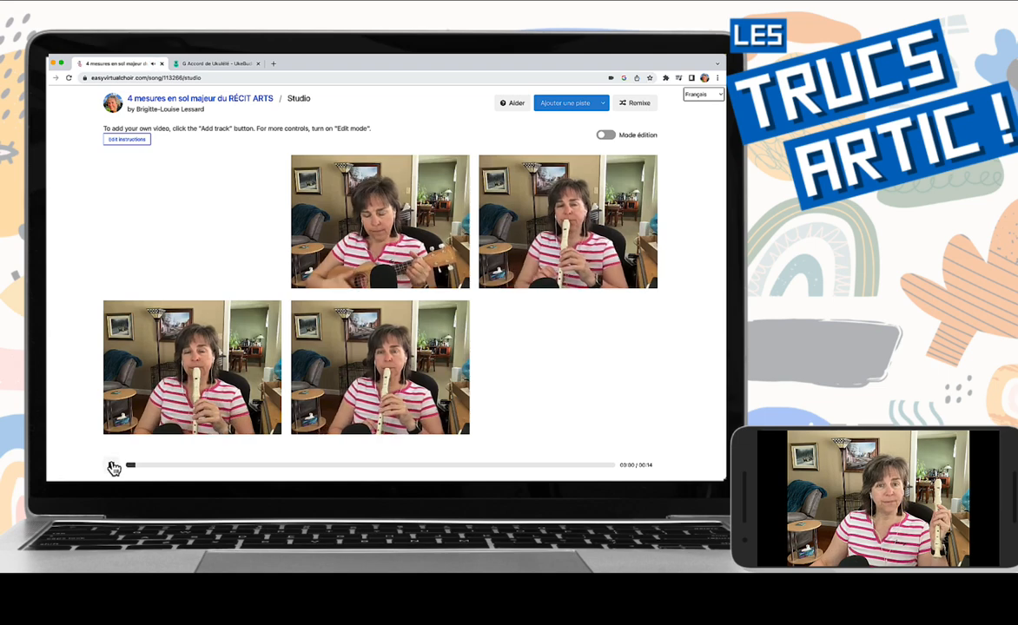
# Step: Play back all the tracks together and turn on the studio's edit mode
pyautogui.click(113, 470)
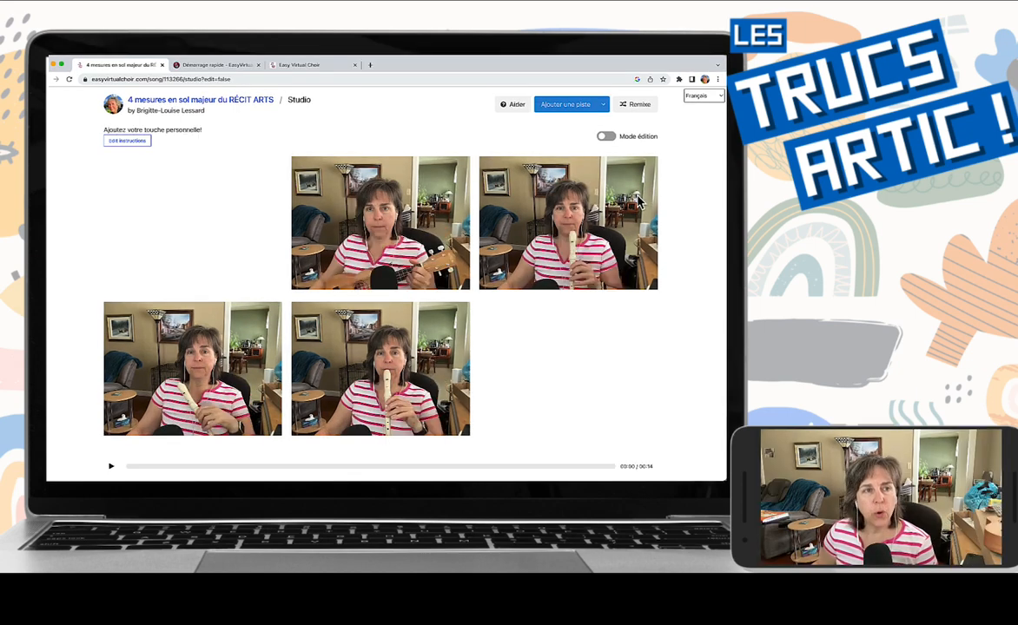
pyautogui.click(606, 139)
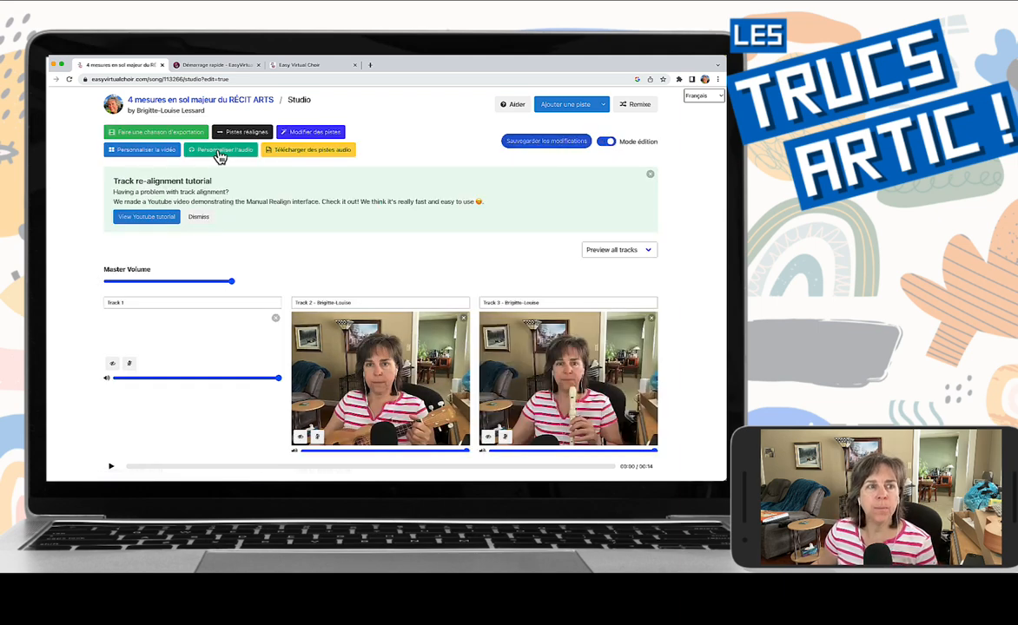